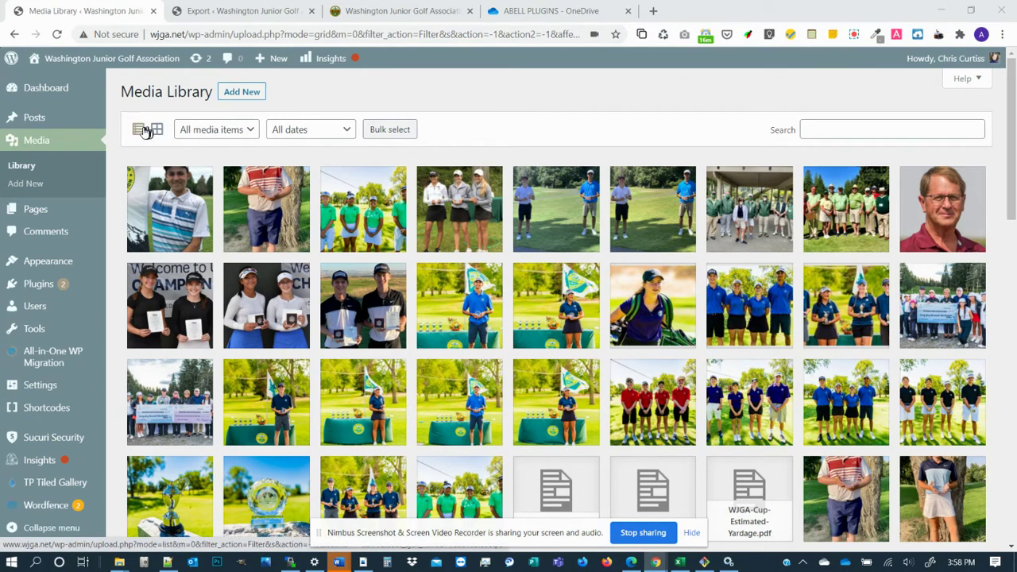
Switch the media library to list view and filter it to show only images
{"action": "left_click", "coordinate": [138, 130]}
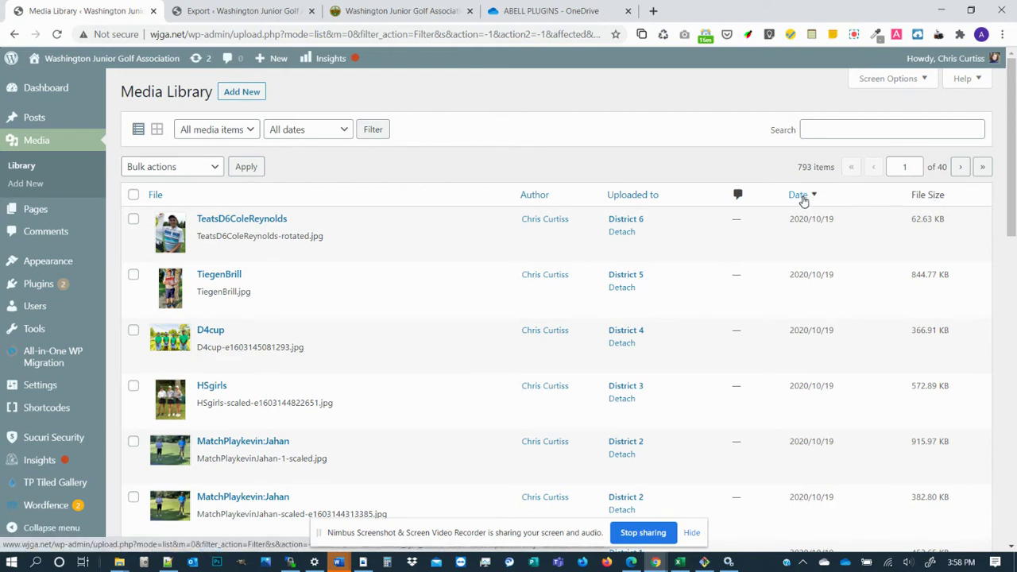
{"action": "left_click", "coordinate": [803, 201]}
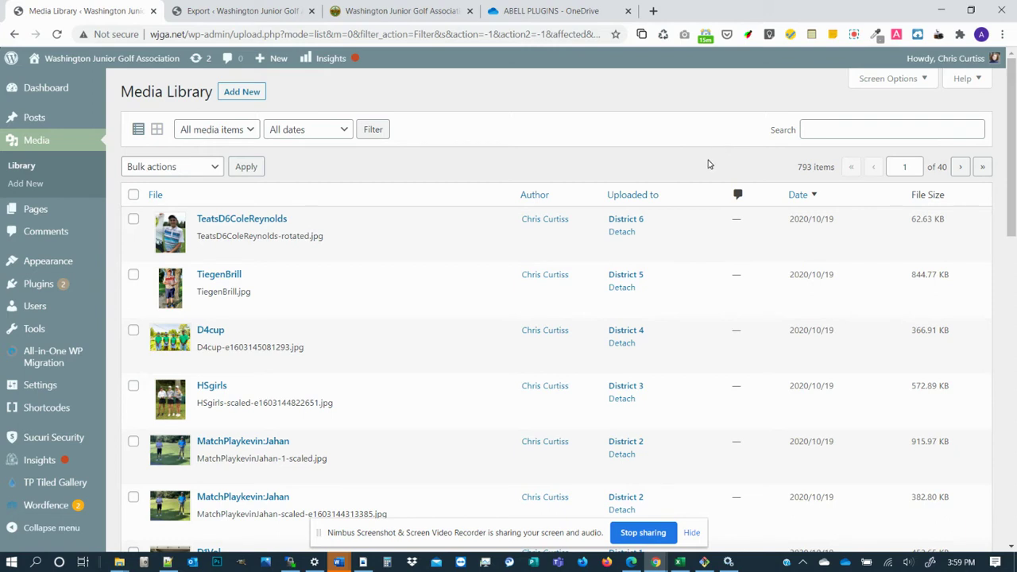
{"action": "left_click", "coordinate": [253, 135]}
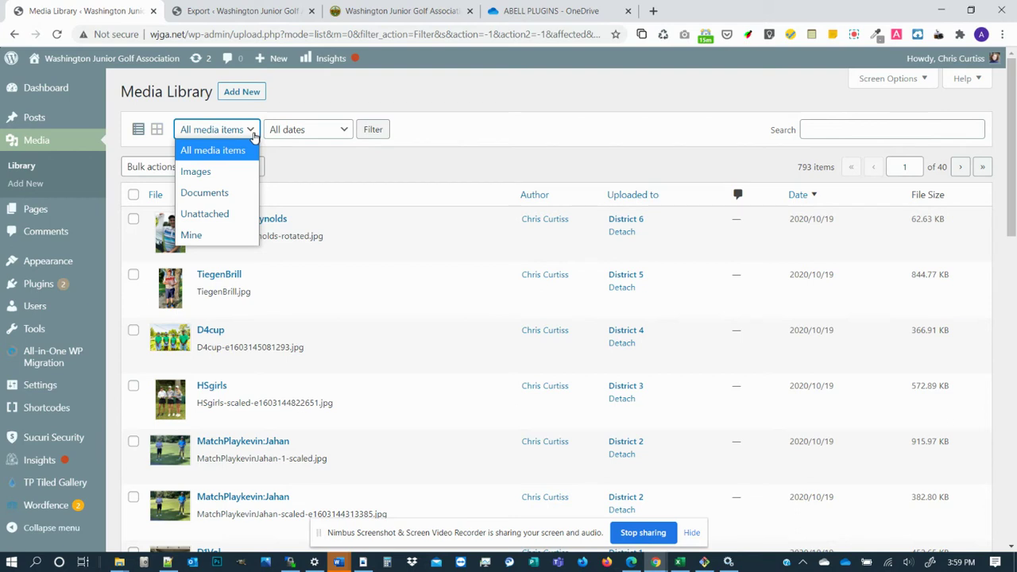
{"action": "left_click", "coordinate": [225, 172]}
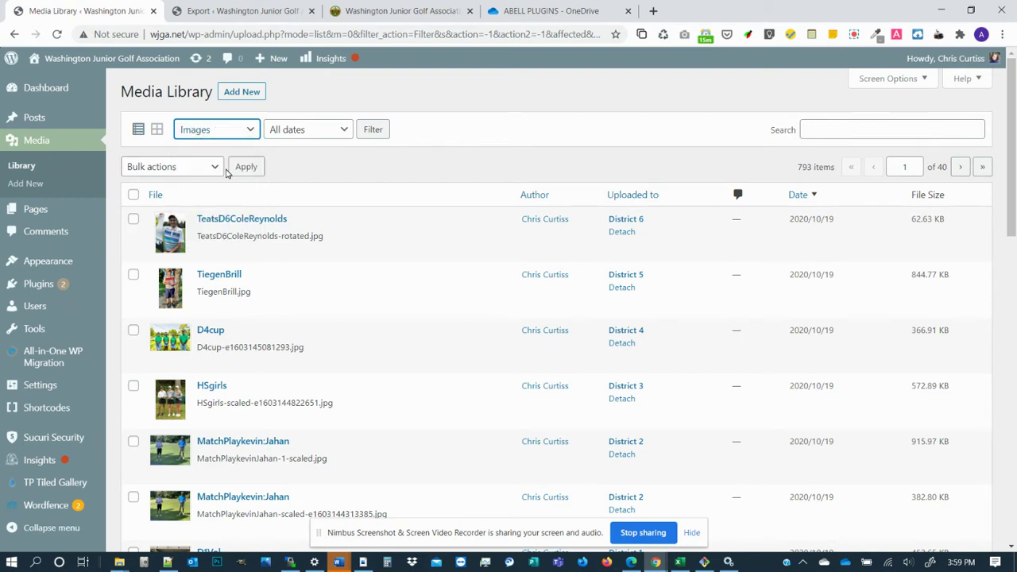
{"action": "left_click", "coordinate": [369, 131]}
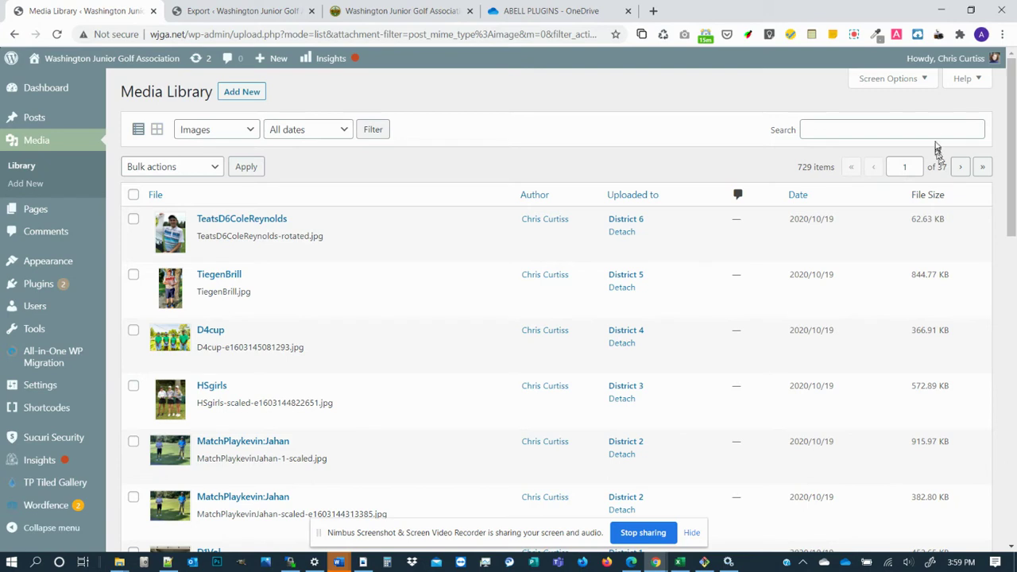
Set the number of media items per page to 200 and apply it
{"action": "left_click", "coordinate": [920, 80]}
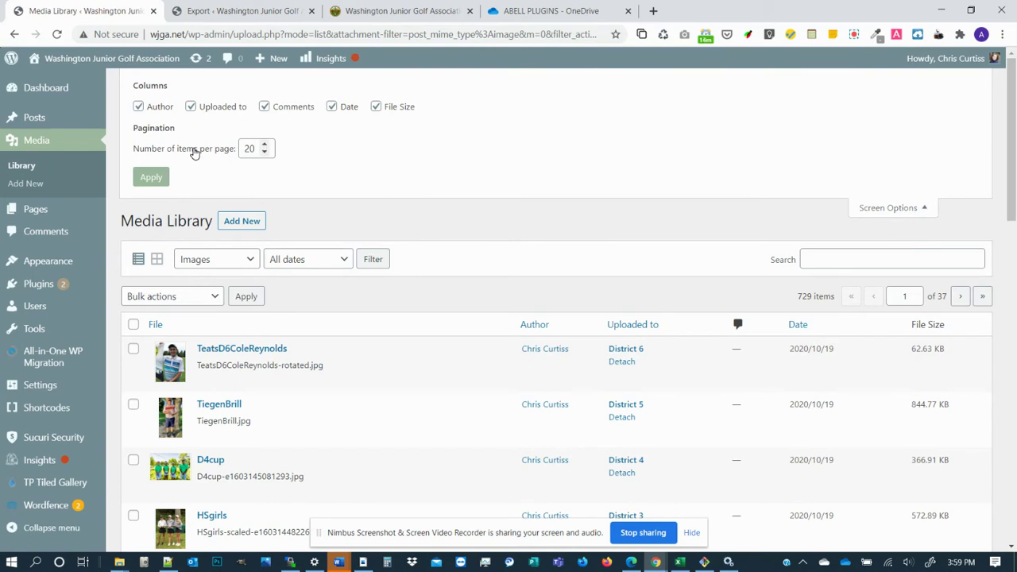
{"action": "left_click", "coordinate": [257, 151]}
{"action": "type", "text": "0"}
{"action": "key", "text": "Return"}
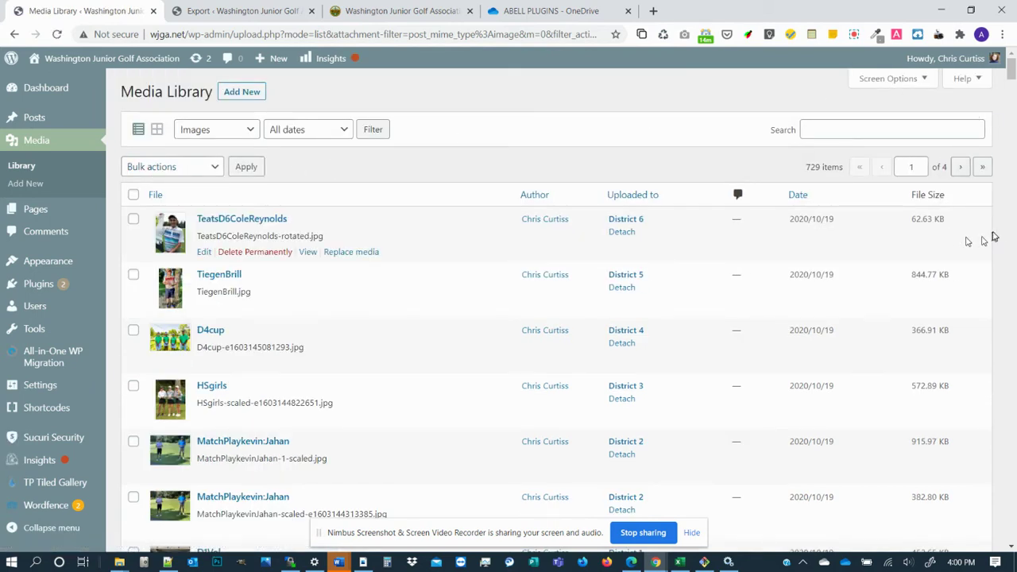
Search the media list page for "MB" to locate images with megabyte file sizes
{"action": "scroll", "coordinate": [925, 204], "scroll_direction": "down", "scroll_amount": 3}
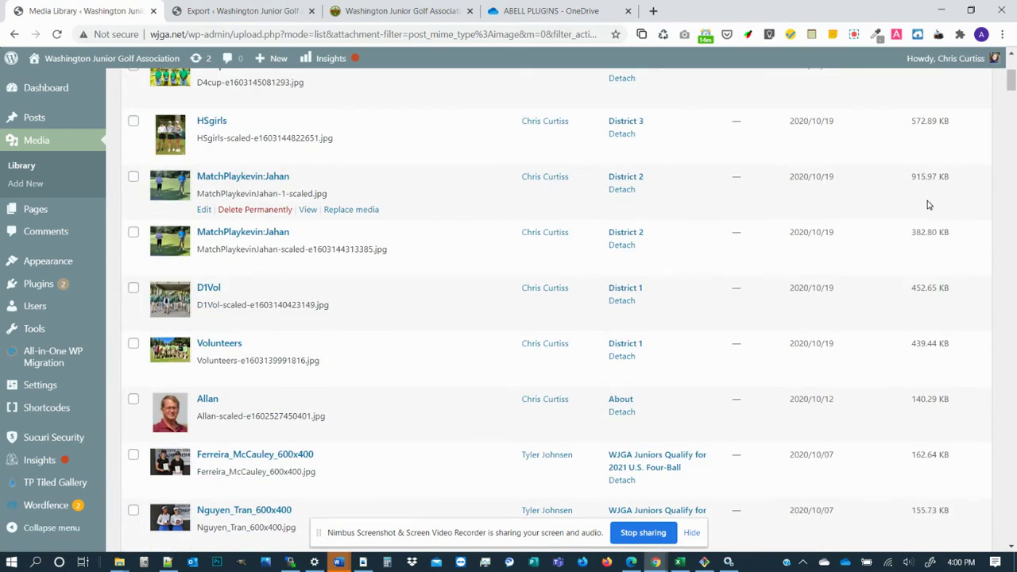
{"action": "scroll", "coordinate": [928, 205], "scroll_direction": "down", "scroll_amount": 1}
{"action": "scroll", "coordinate": [928, 204], "scroll_direction": "down", "scroll_amount": 5}
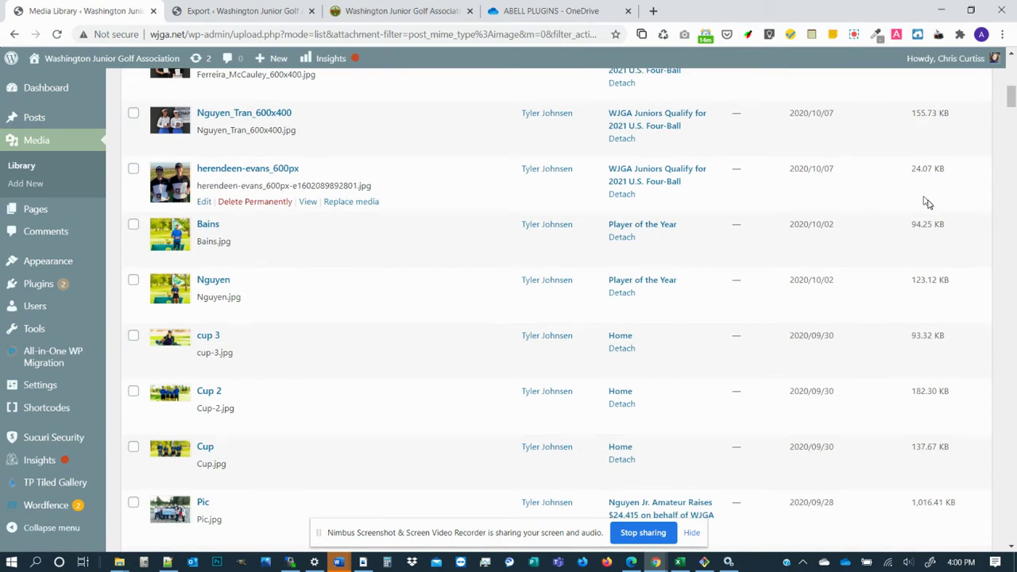
{"action": "key", "text": "ctrl+f"}
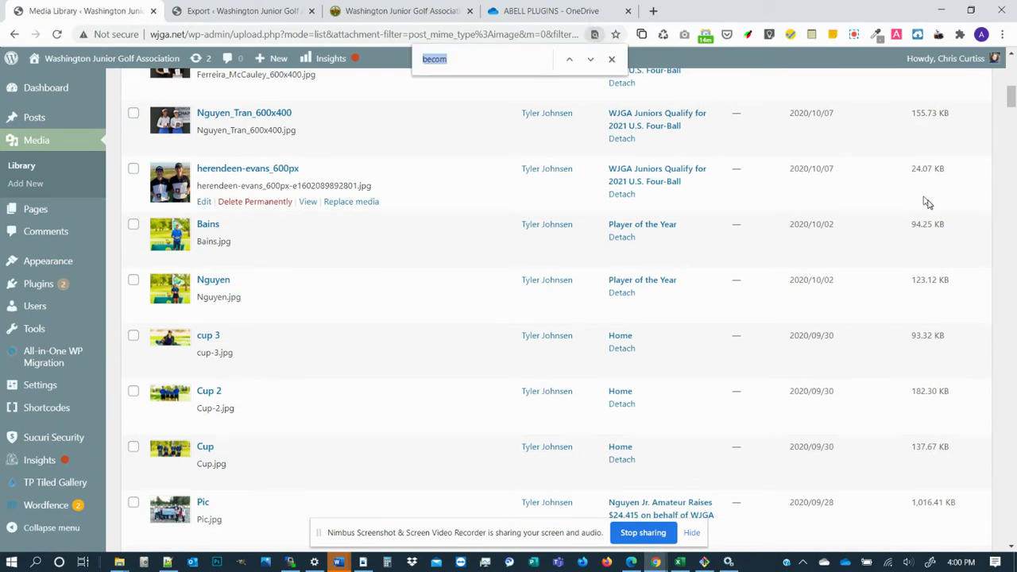
{"action": "type", "text": "MB"}
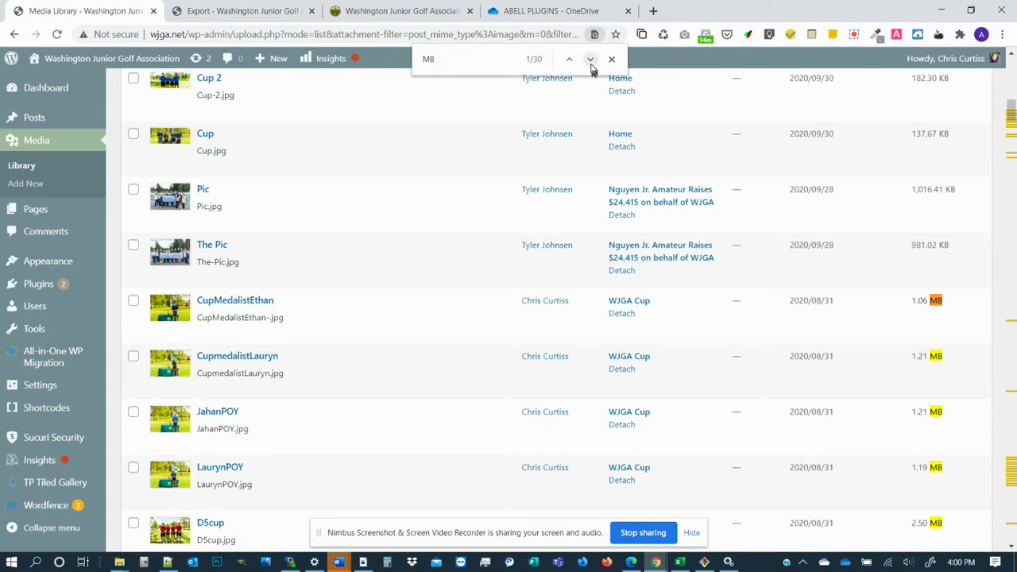
Step through the "MB" matches to examine which images have file sizes in megabytes
{"action": "left_click", "coordinate": [590, 60]}
{"action": "left_click", "coordinate": [590, 60]}
{"action": "left_click", "coordinate": [591, 60]}
{"action": "left_click", "coordinate": [591, 60]}
{"action": "left_click", "coordinate": [591, 59]}
{"action": "left_click", "coordinate": [590, 62]}
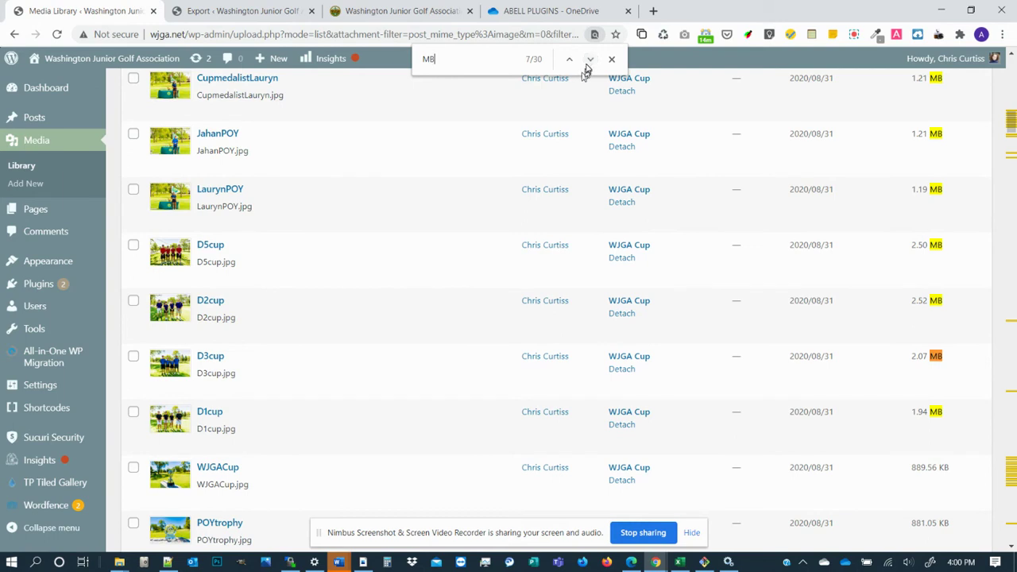
{"action": "left_click", "coordinate": [589, 63]}
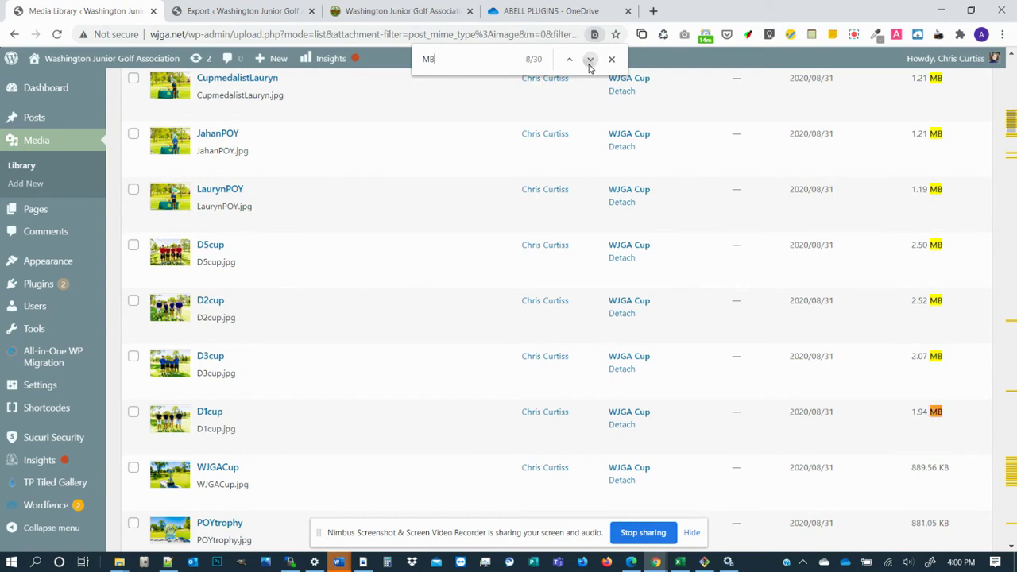
{"action": "left_click", "coordinate": [591, 61]}
{"action": "left_click", "coordinate": [590, 61]}
{"action": "left_click", "coordinate": [590, 61]}
{"action": "left_click", "coordinate": [591, 61]}
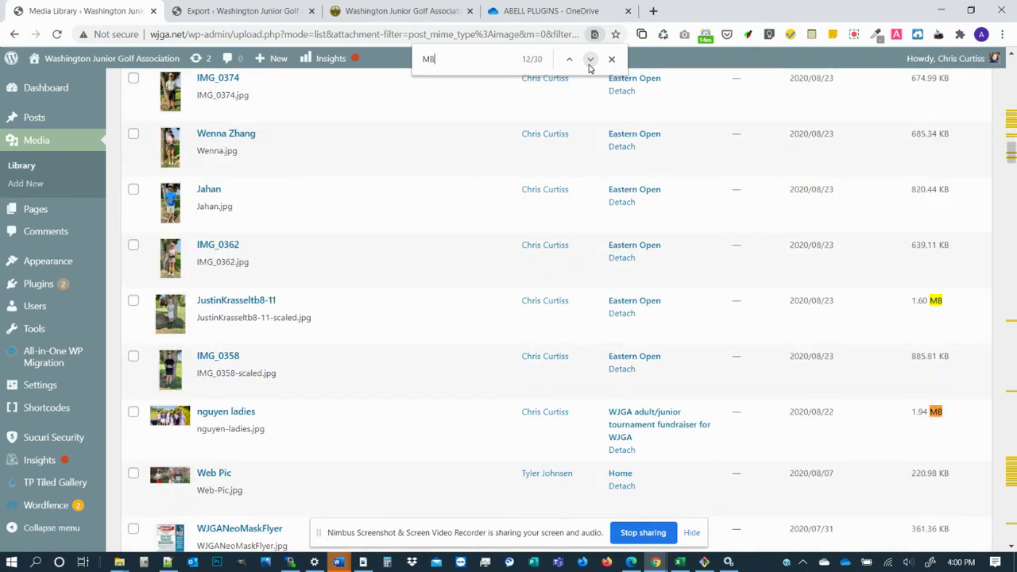
{"action": "left_click", "coordinate": [590, 61]}
{"action": "left_click", "coordinate": [591, 61]}
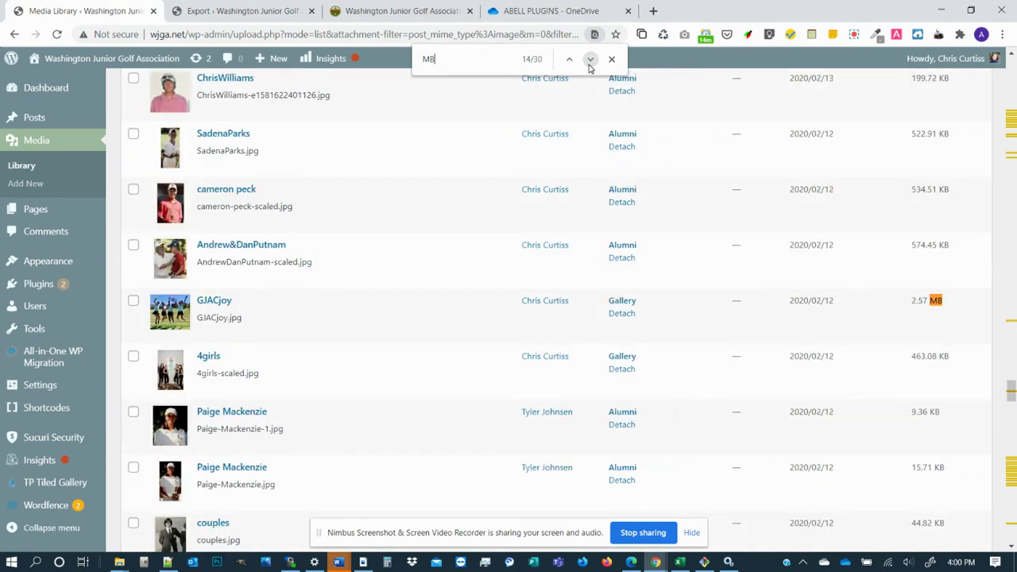
{"action": "left_click", "coordinate": [591, 62]}
{"action": "left_click", "coordinate": [590, 61]}
{"action": "left_click", "coordinate": [590, 61]}
{"action": "left_click", "coordinate": [590, 61]}
{"action": "left_click", "coordinate": [591, 61]}
{"action": "left_click", "coordinate": [590, 61]}
{"action": "left_click", "coordinate": [591, 62]}
{"action": "left_click", "coordinate": [591, 61]}
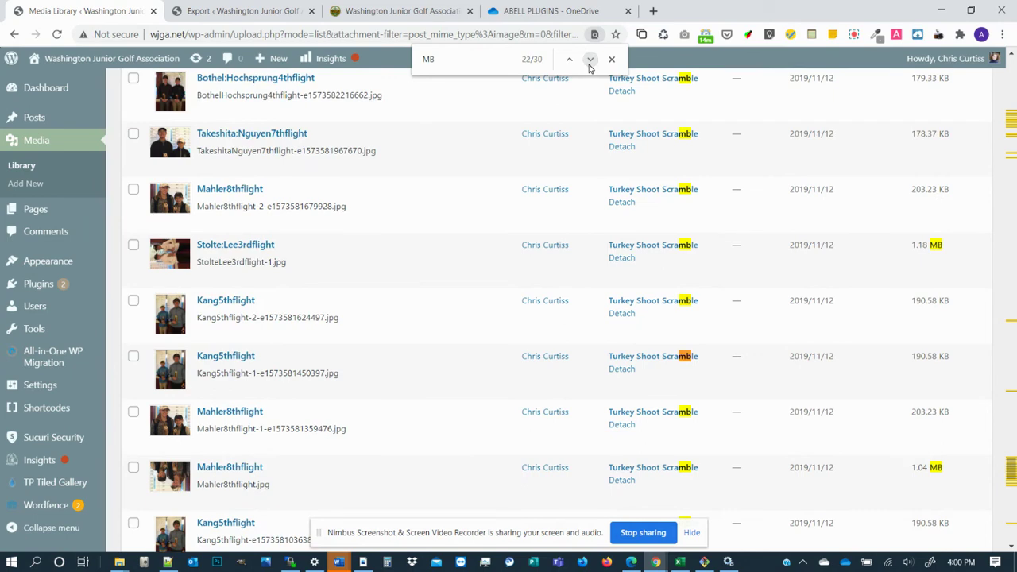
{"action": "left_click", "coordinate": [591, 61]}
{"action": "left_click", "coordinate": [590, 61]}
{"action": "left_click", "coordinate": [591, 61]}
{"action": "left_click", "coordinate": [591, 61]}
{"action": "left_click", "coordinate": [591, 62]}
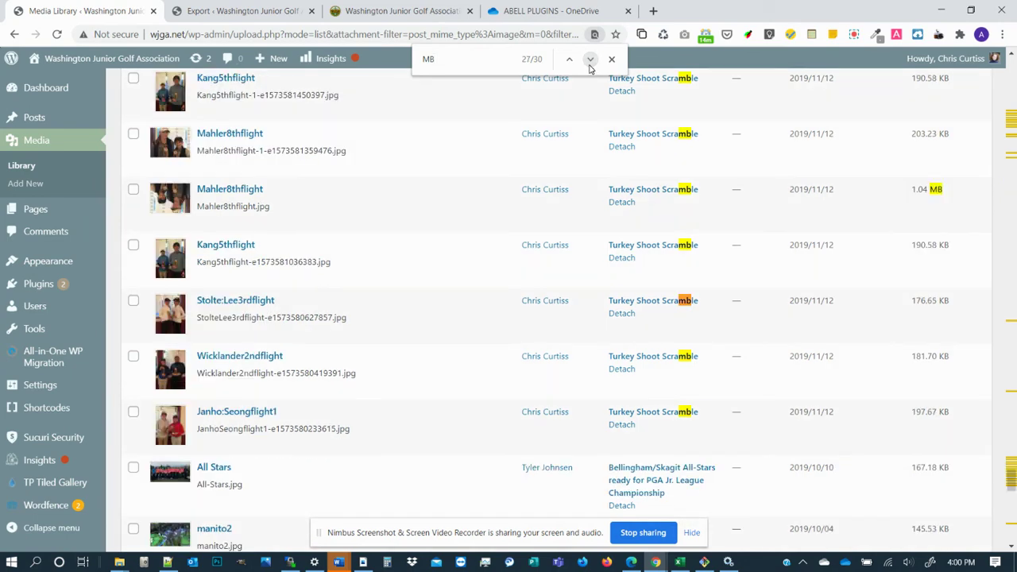
{"action": "left_click", "coordinate": [590, 61]}
{"action": "left_click", "coordinate": [590, 61]}
{"action": "left_click", "coordinate": [590, 61]}
{"action": "left_click", "coordinate": [590, 61]}
{"action": "left_click", "coordinate": [591, 61]}
{"action": "left_click", "coordinate": [591, 61]}
{"action": "left_click", "coordinate": [590, 61]}
{"action": "left_click", "coordinate": [590, 62]}
{"action": "double_click", "coordinate": [592, 67]}
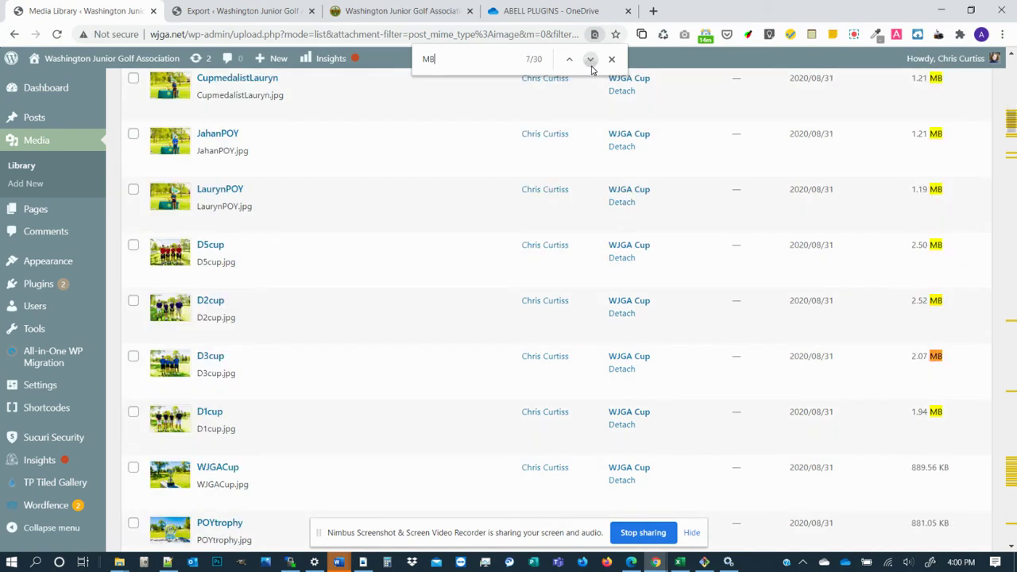
{"action": "double_click", "coordinate": [591, 67]}
{"action": "double_click", "coordinate": [592, 67]}
{"action": "double_click", "coordinate": [591, 66]}
{"action": "left_click", "coordinate": [592, 66]}
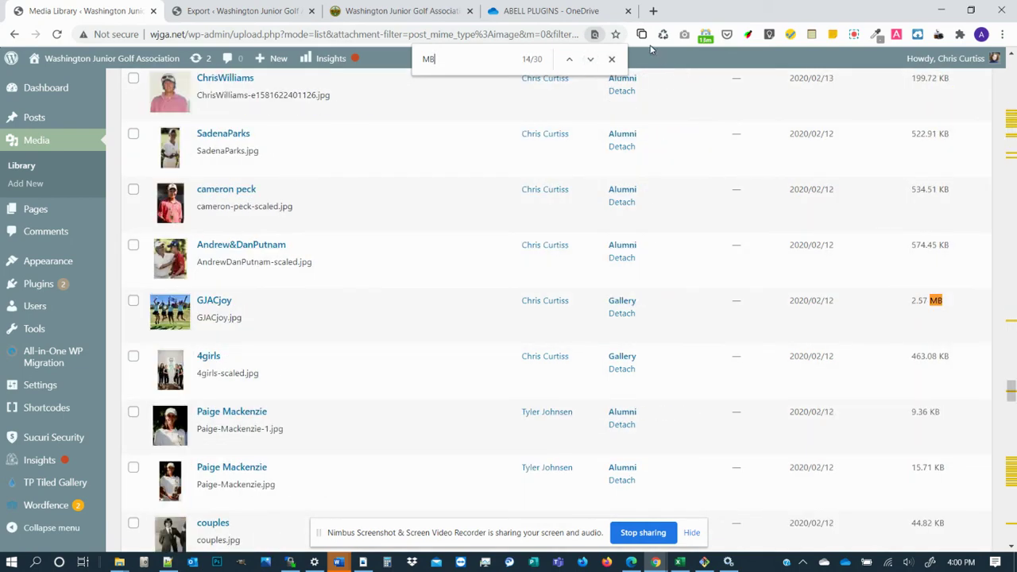
{"action": "double_click", "coordinate": [592, 62]}
{"action": "left_click", "coordinate": [592, 62]}
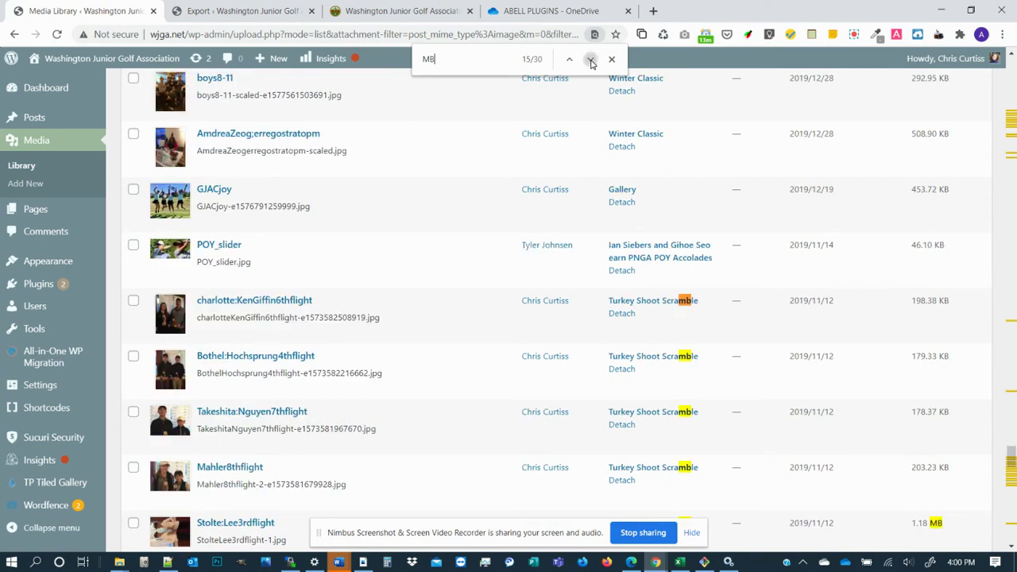
{"action": "double_click", "coordinate": [591, 62]}
{"action": "double_click", "coordinate": [591, 62]}
{"action": "double_click", "coordinate": [591, 62]}
{"action": "double_click", "coordinate": [591, 61]}
{"action": "double_click", "coordinate": [591, 61]}
{"action": "double_click", "coordinate": [591, 61]}
{"action": "double_click", "coordinate": [591, 62]}
{"action": "double_click", "coordinate": [591, 61]}
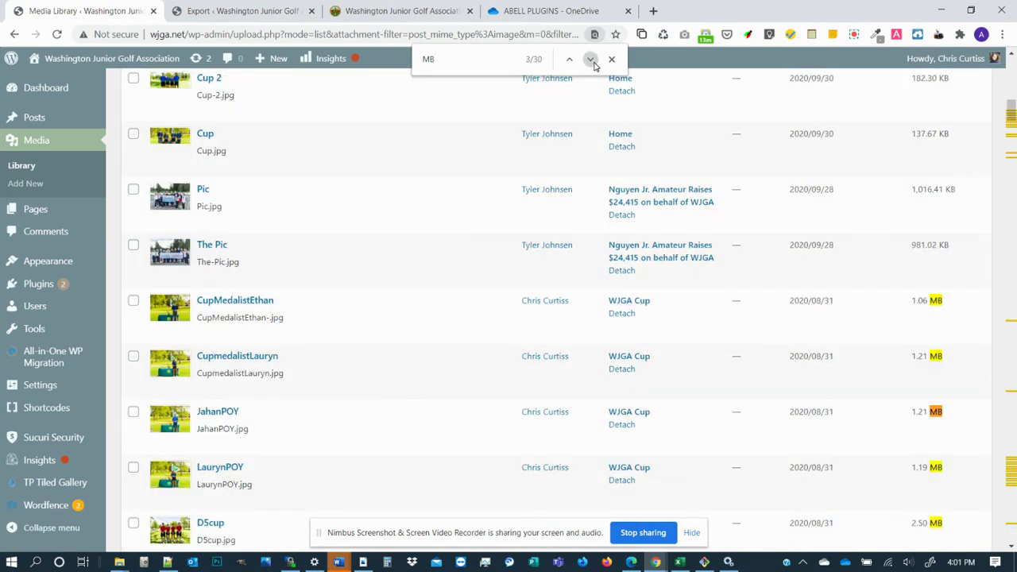
{"action": "left_click", "coordinate": [591, 61]}
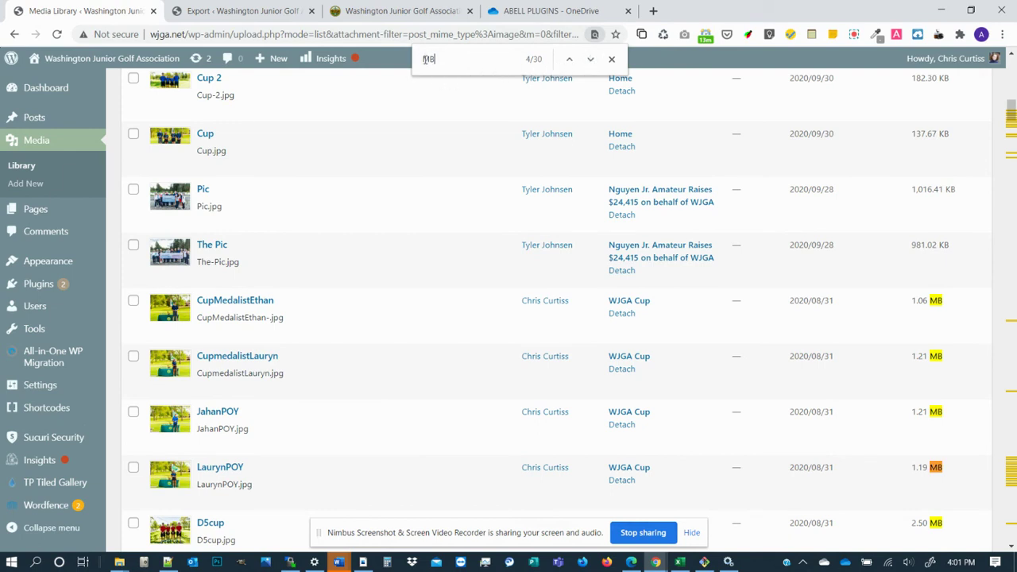
Narrow the page search to " MB" with a leading space and go through its matches
{"action": "left_click", "coordinate": [590, 61]}
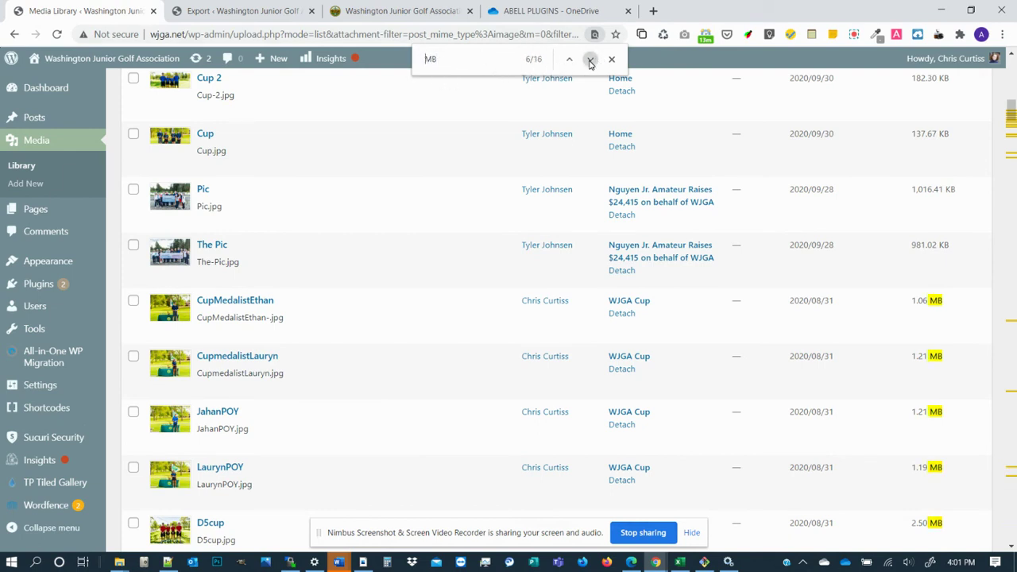
{"action": "left_click", "coordinate": [591, 61]}
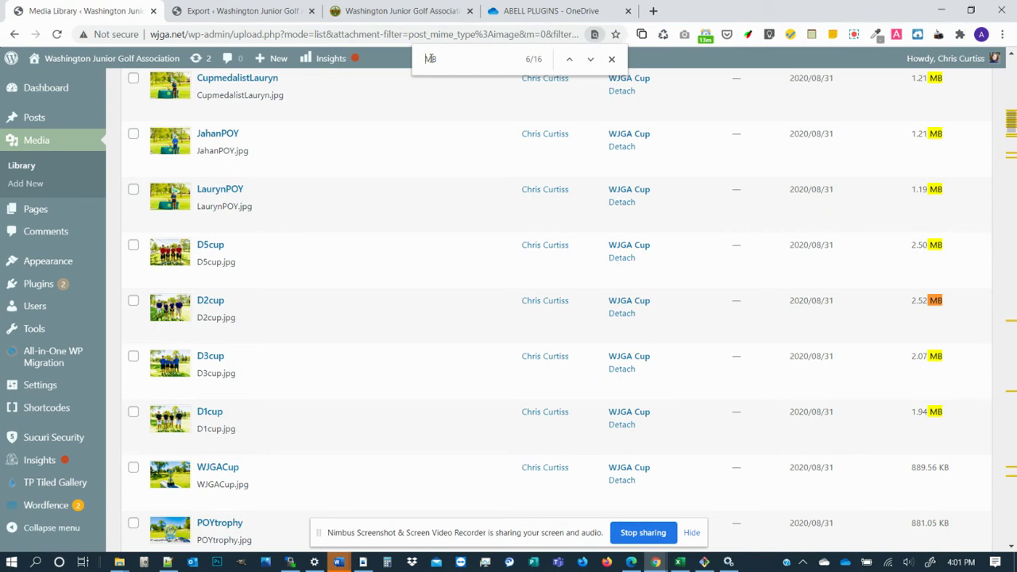